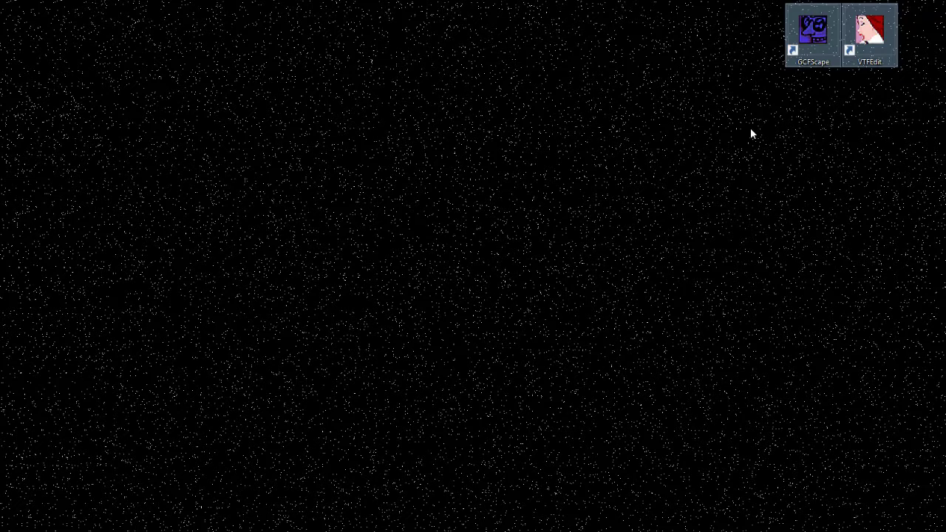
- Open E:\SteamLibrary\steamapps\common\Portal 2 in File Explorer and snap its window to one half of the screen
click(750, 128)
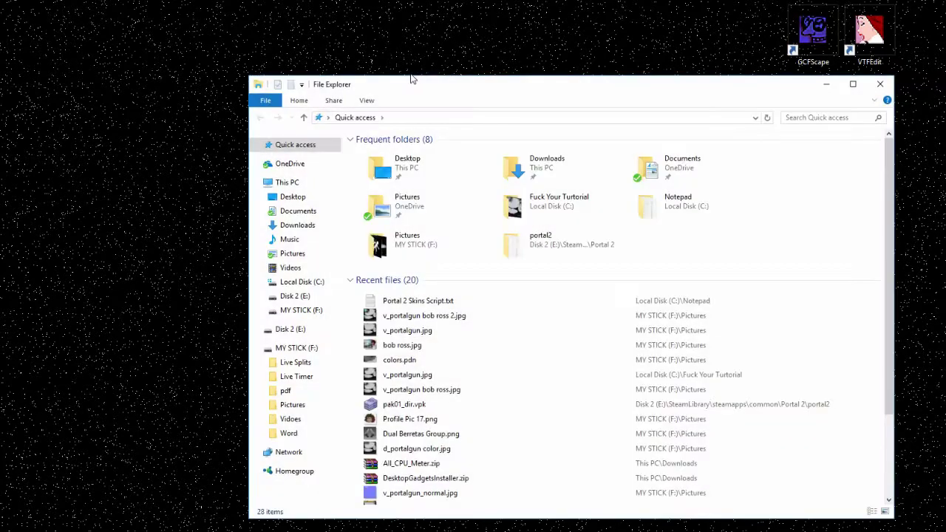
drag(432, 88, 351, 71)
click(213, 279)
double_click(307, 298)
double_click(325, 137)
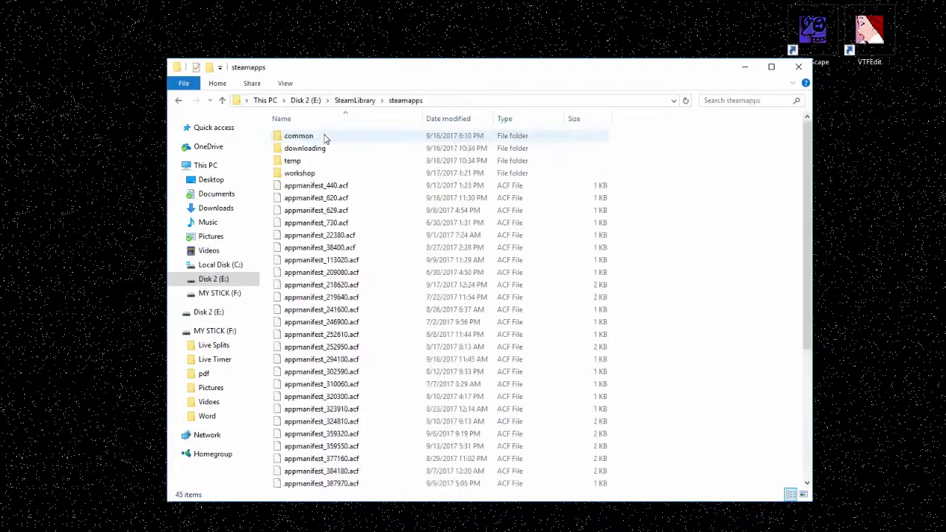
double_click(325, 136)
double_click(314, 185)
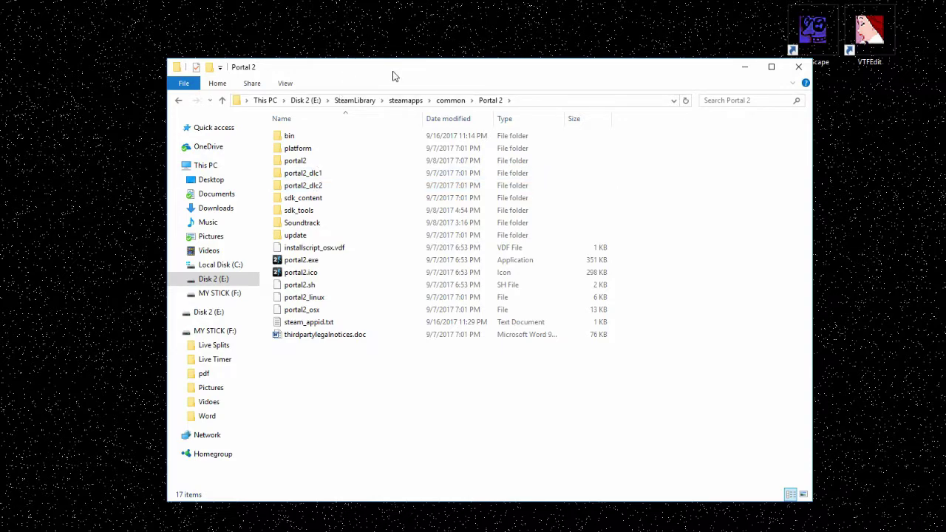
drag(392, 76, 47, 136)
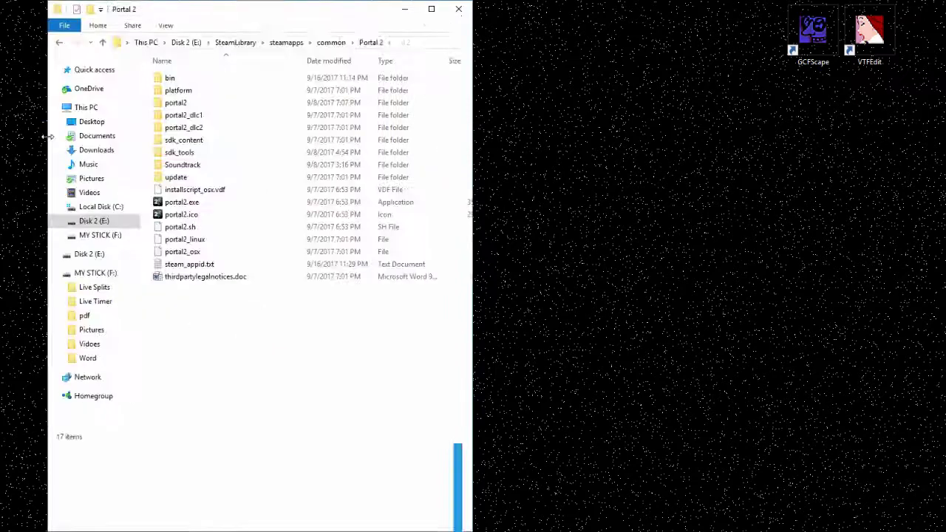
key(Escape)
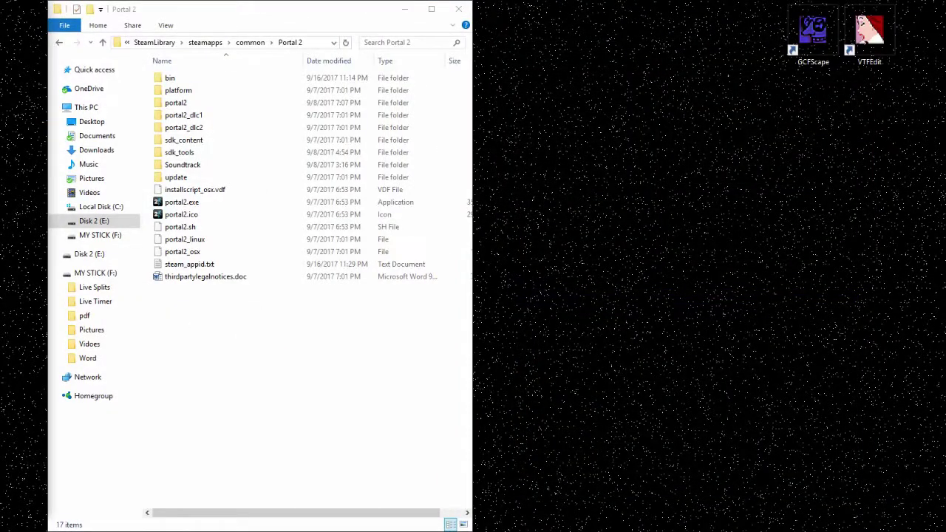
- Create a new folder named pak01_dir on the desktop
key(ctrl+shift+n)
text(pak)
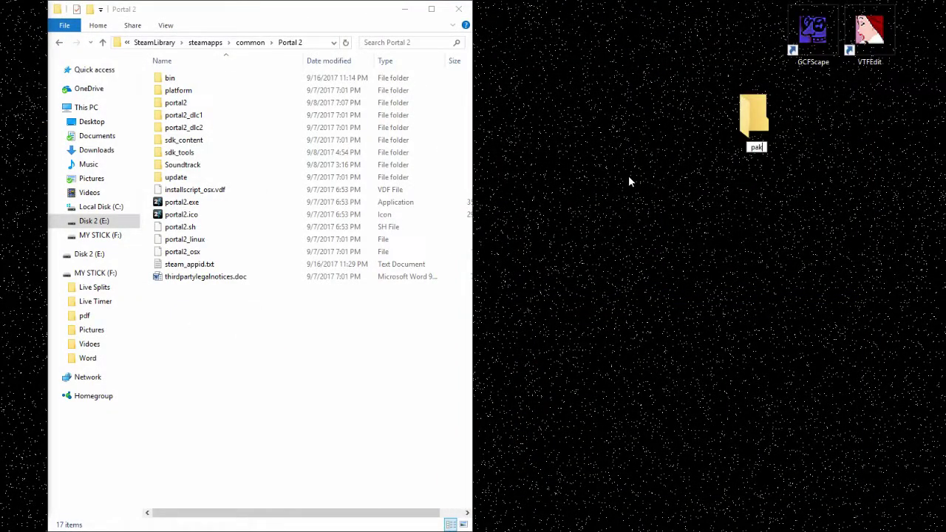
text(01_dir)
key(Return)
- Create a second desktop folder named pak01_dir Backup and place it beside the pak01_dir folder
right_click(704, 194)
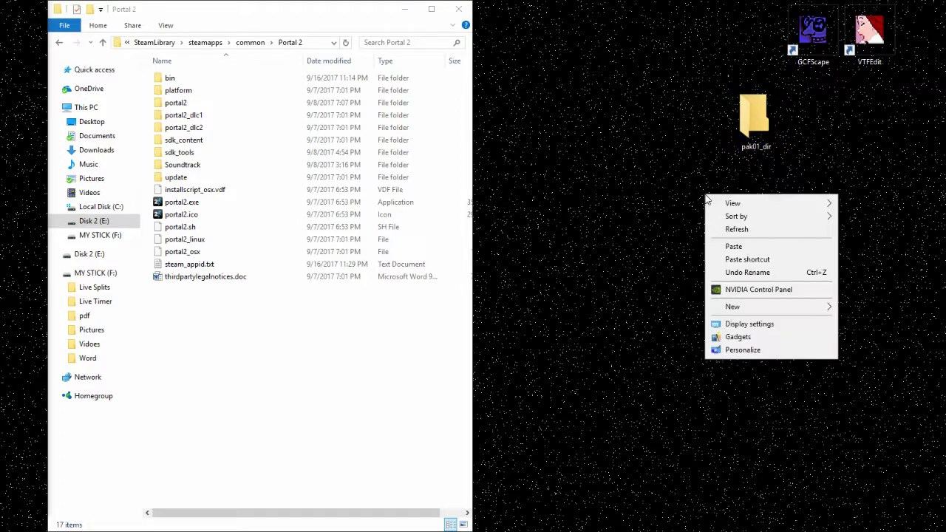
mouse_move(739, 306)
click(595, 313)
text(pa)
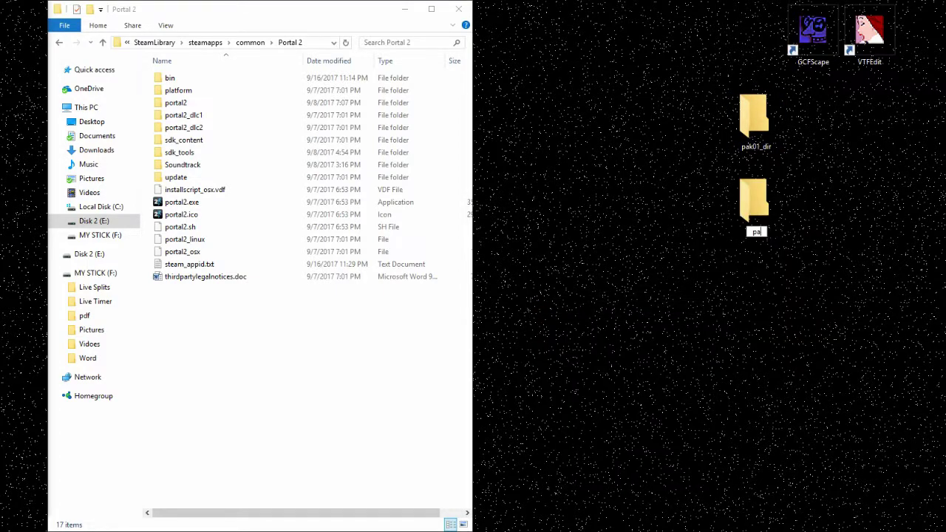
text(k01_dir Backup)
key(Return)
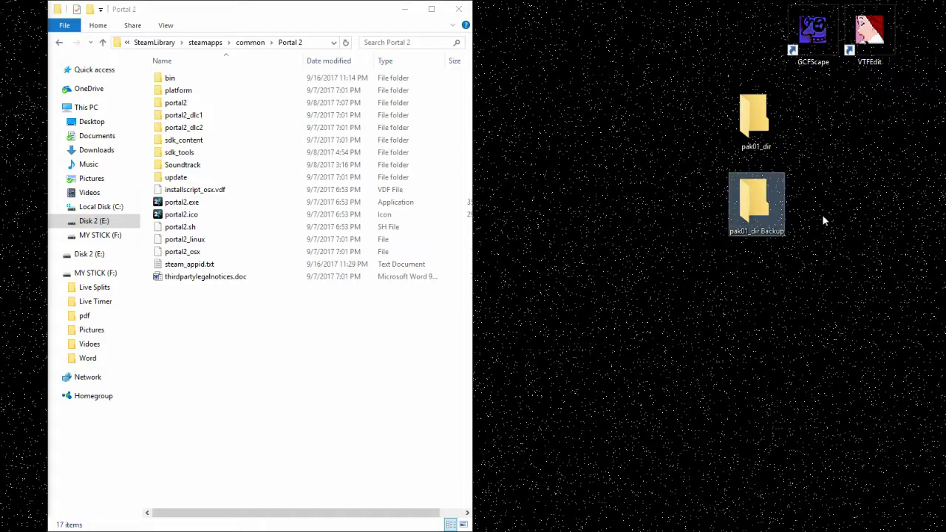
drag(754, 198, 870, 115)
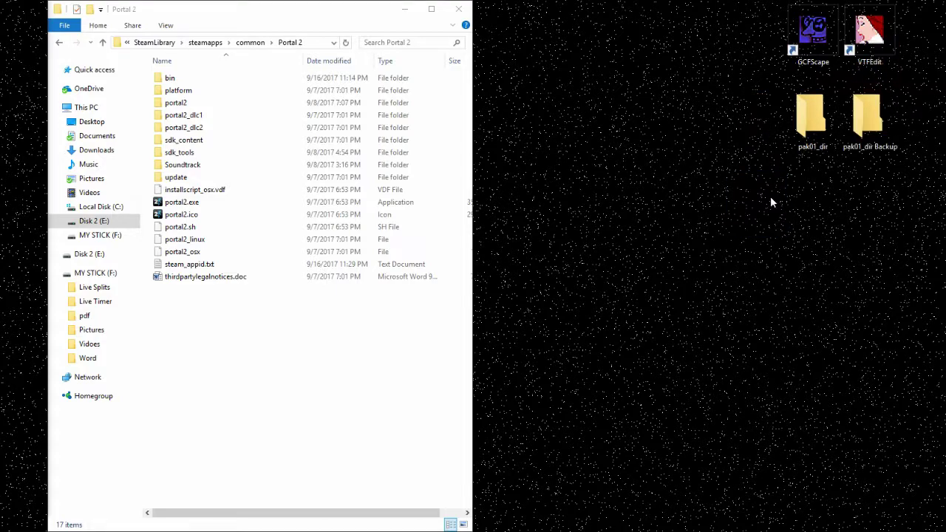
- Open pak01_dir.vpk from the portal2 subfolder in GCFScape and move its window clear of the file list
double_click(217, 105)
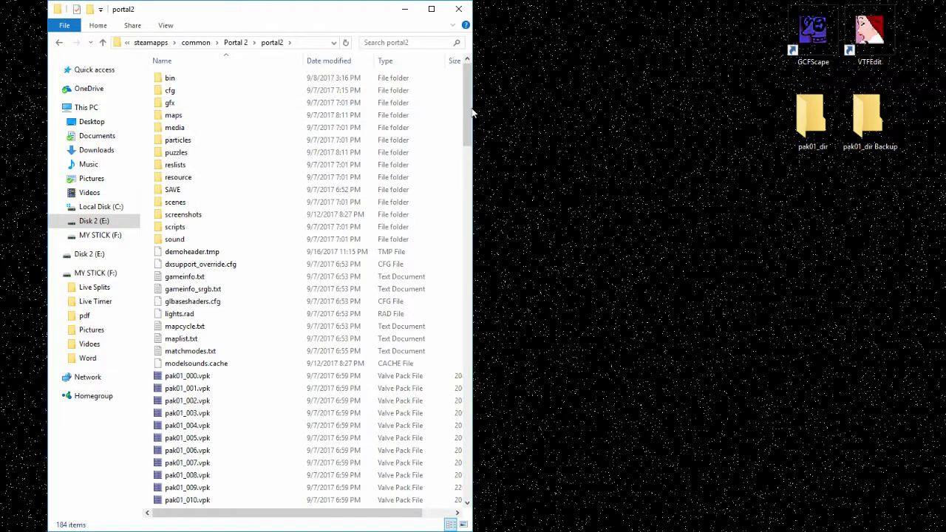
drag(469, 115, 477, 483)
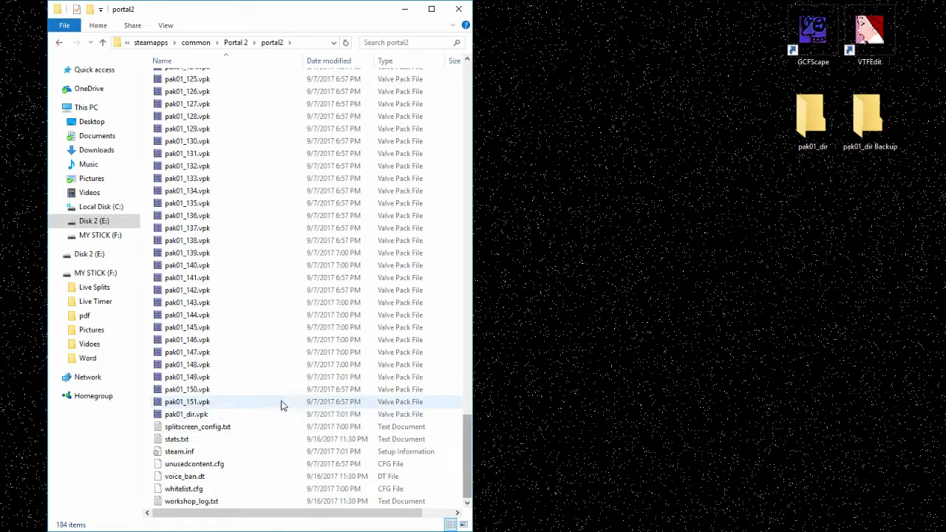
click(240, 414)
double_click(239, 414)
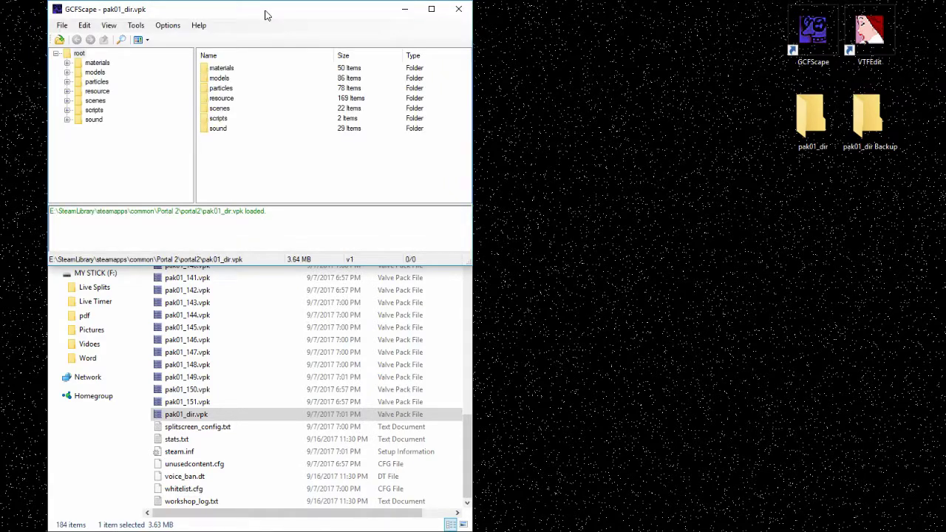
drag(267, 14, 482, 121)
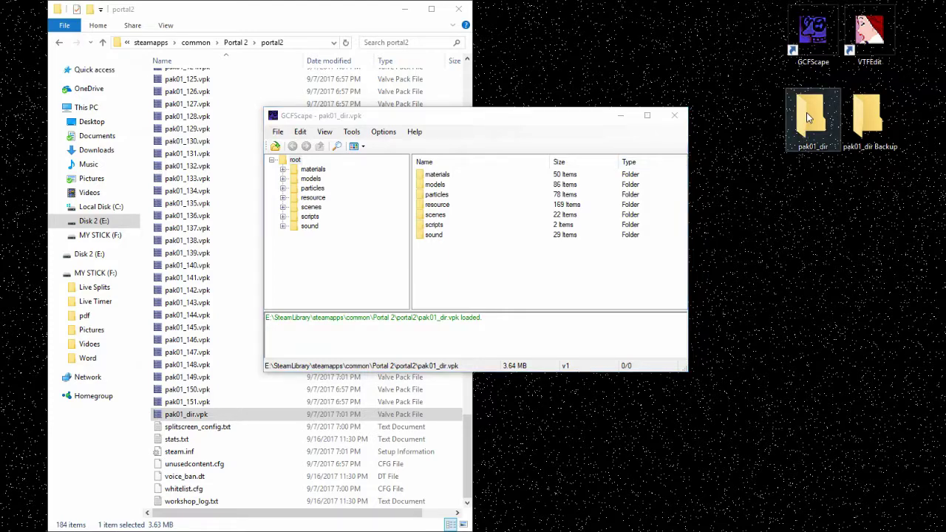
- Close the unresponsive GCFScape and reopen pak01_dir.vpk from the portal2 folder
mouse_move(809, 115)
mouse_down()
mouse_move(401, 260)
mouse_move(673, 220)
mouse_move(808, 116)
mouse_up()
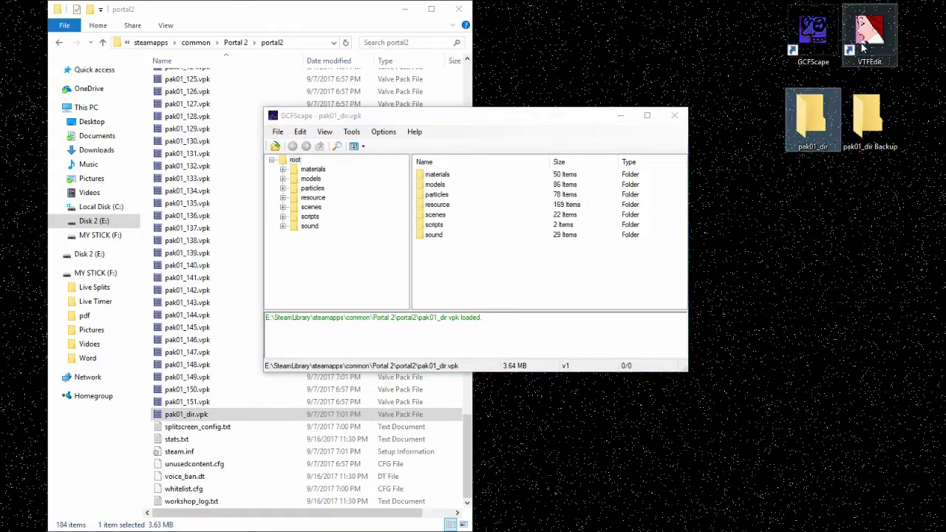
drag(863, 43, 843, 60)
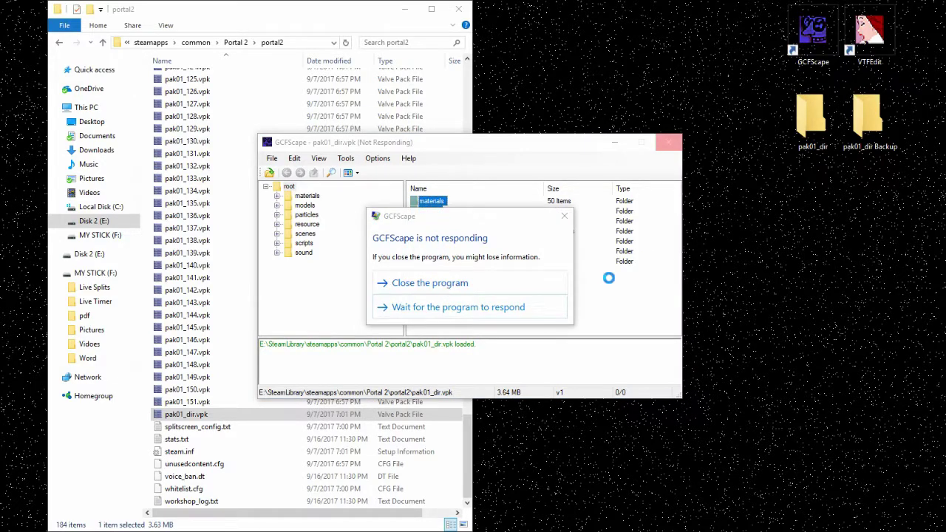
click(417, 283)
double_click(227, 418)
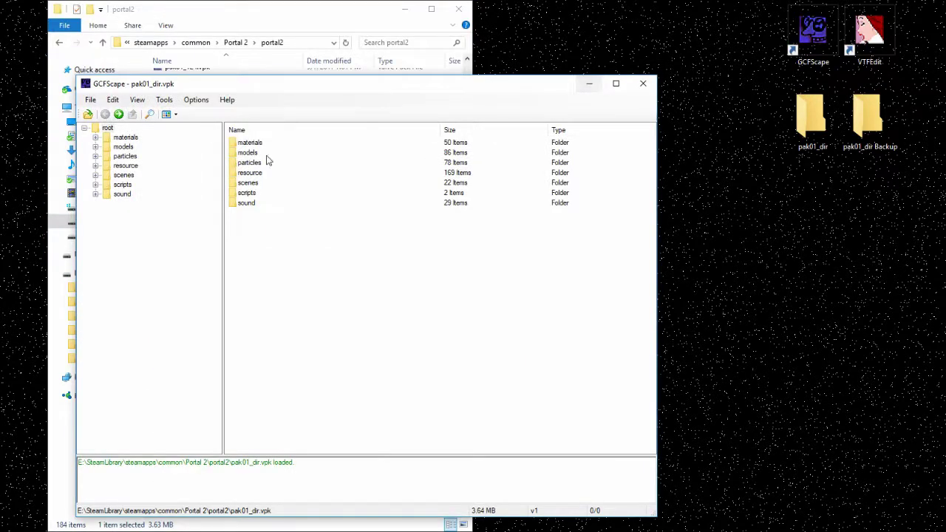
- Extract v_portalgun.vtf from materials\models\weapons\v_models\v_portalgun in the archive into the pak01_dir Backup folder
double_click(247, 142)
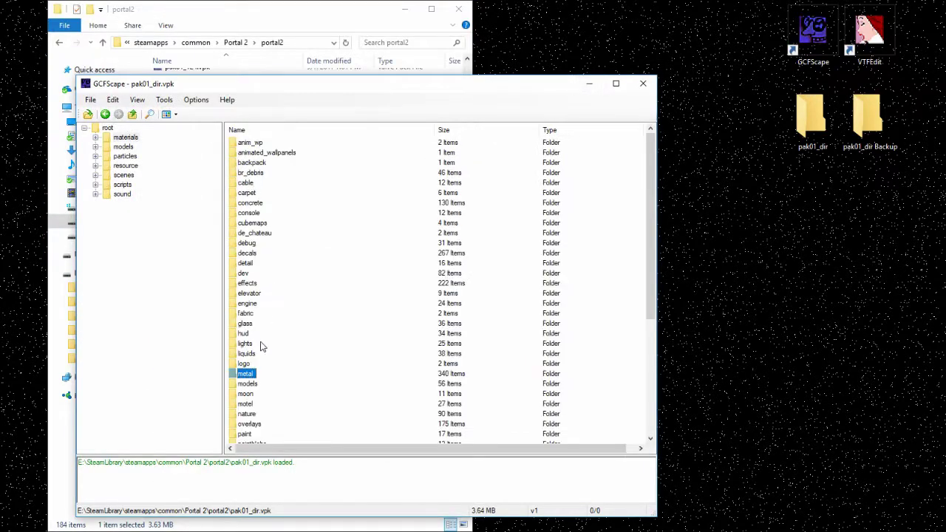
double_click(246, 385)
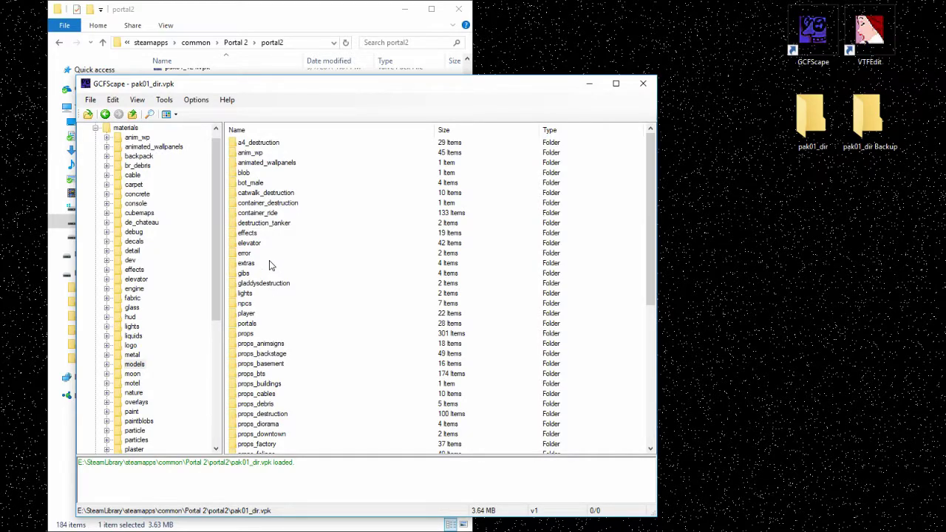
key(End)
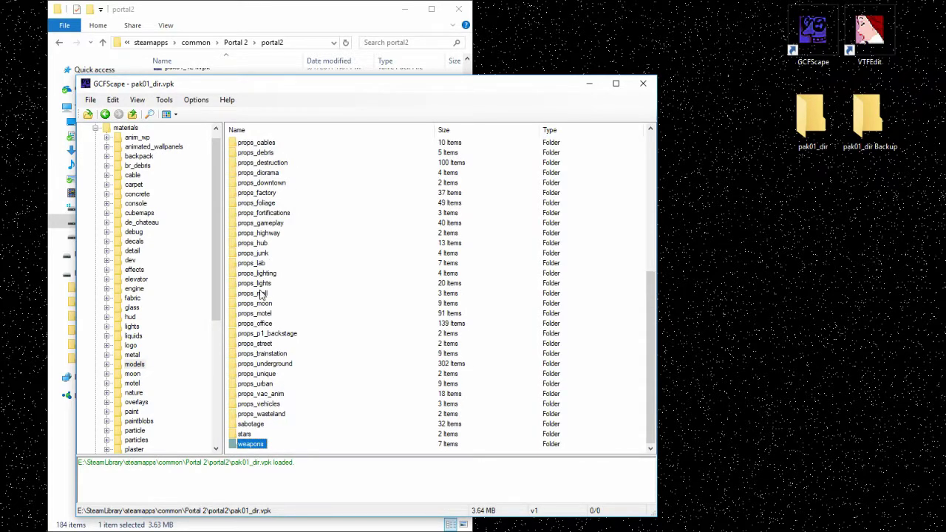
double_click(249, 444)
click(254, 144)
double_click(252, 144)
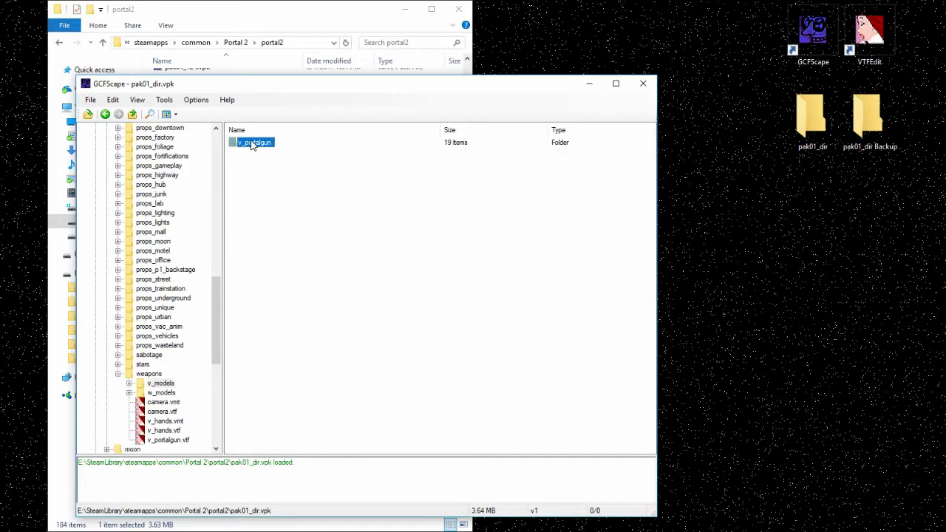
double_click(252, 143)
drag(275, 214, 861, 123)
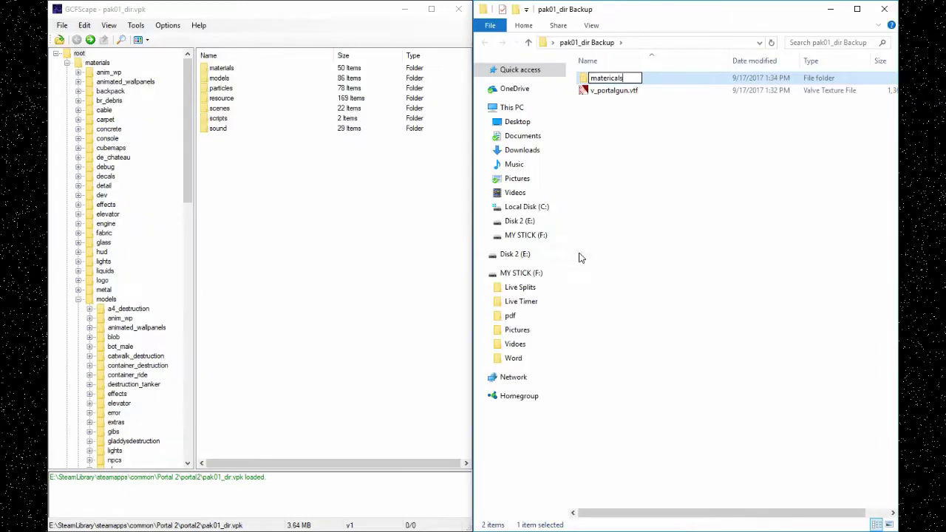
- Recreate the path materials\models\weapons\v_models\v_portalgun inside pak01_dir Backup and move v_portalgun.vtf into the innermost folder
right_click(697, 164)
click(714, 244)
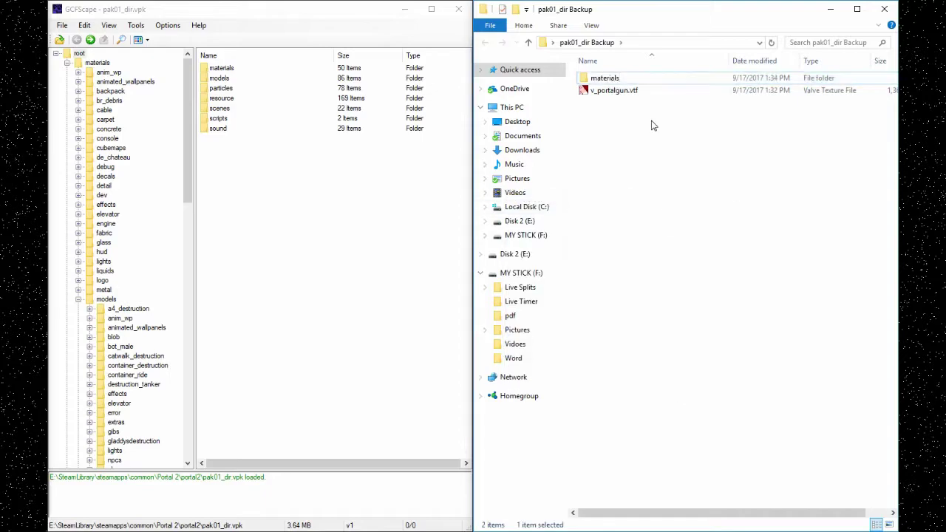
double_click(605, 78)
right_click(705, 161)
click(221, 460)
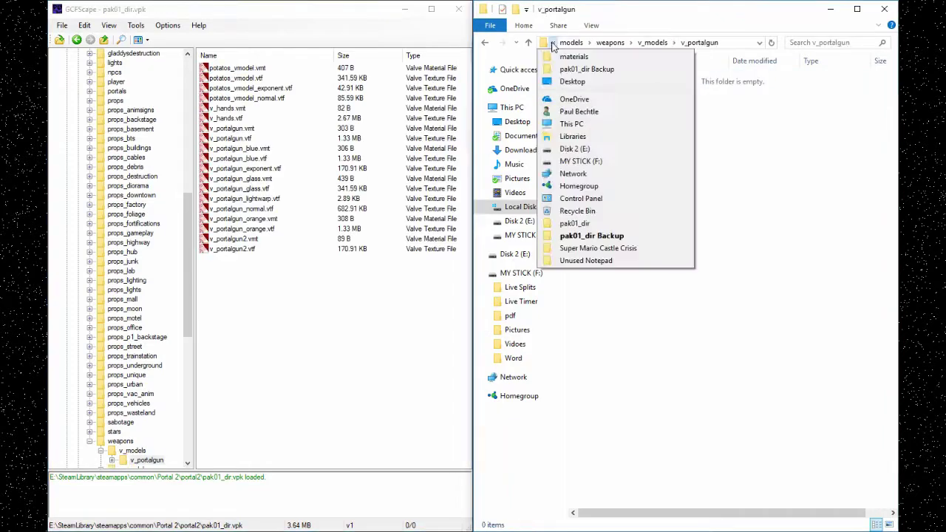
click(626, 71)
drag(683, 9, 395, 74)
- Copy the materials folder from pak01_dir Backup into the desktop's pak01_dir folder
drag(250, 138, 217, 152)
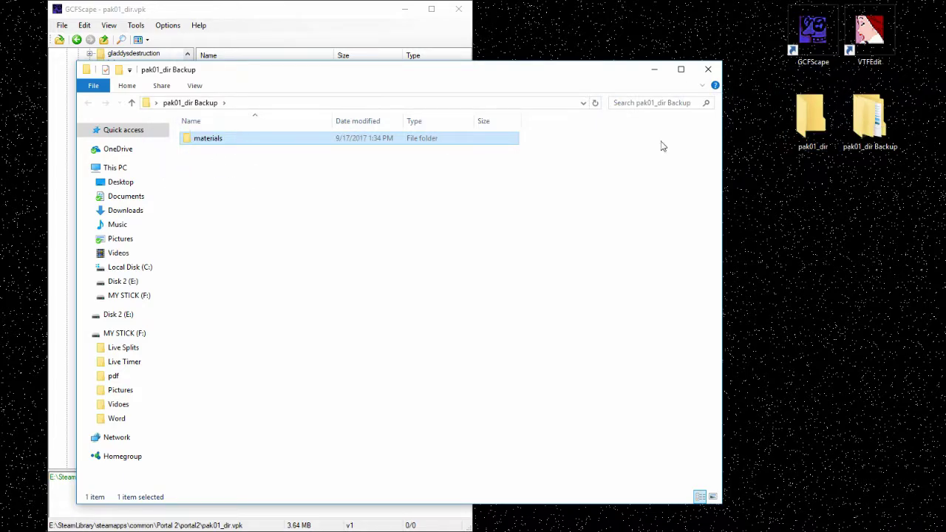
double_click(801, 118)
key(ctrl+v)
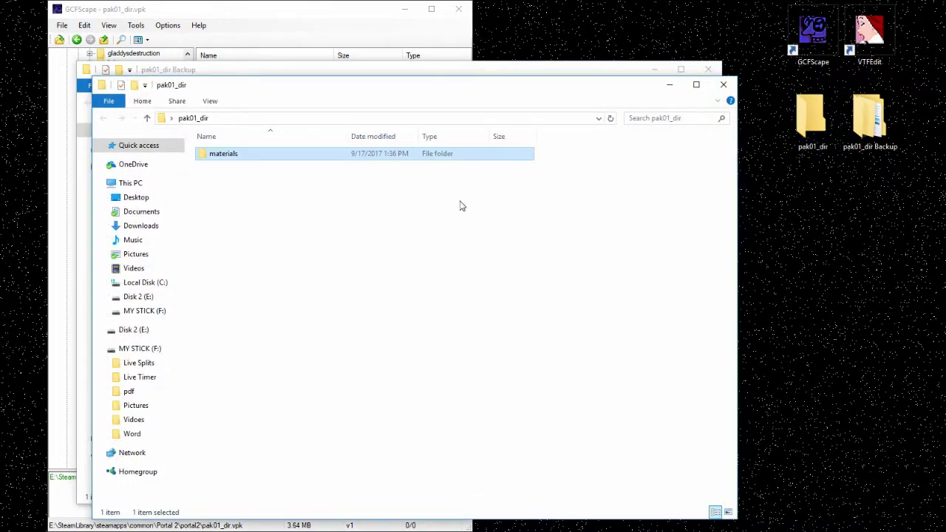
click(483, 201)
- Open pak01_dir's v_portalgun.vtf in VTFEdit and export it as the JPEG v_portalgun.jpg to C:\Fuck Your Turtorial
double_click(271, 154)
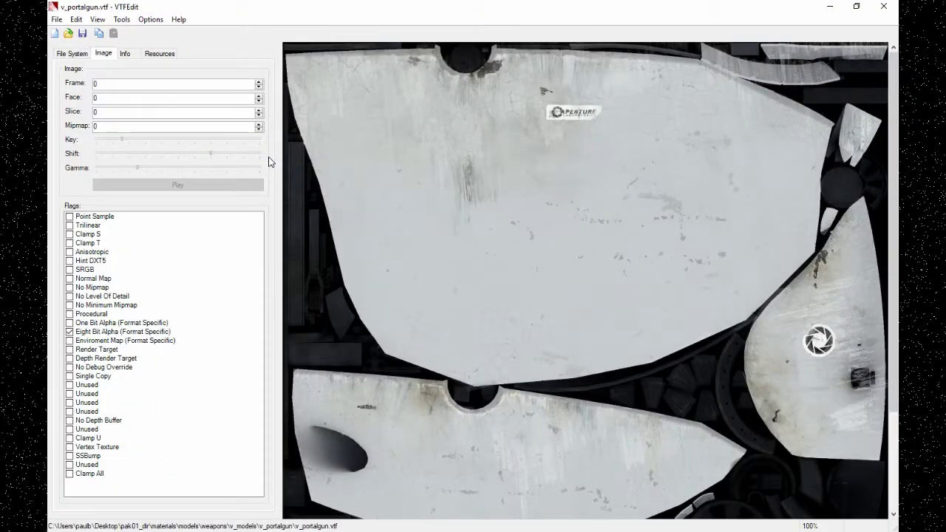
click(56, 19)
click(70, 106)
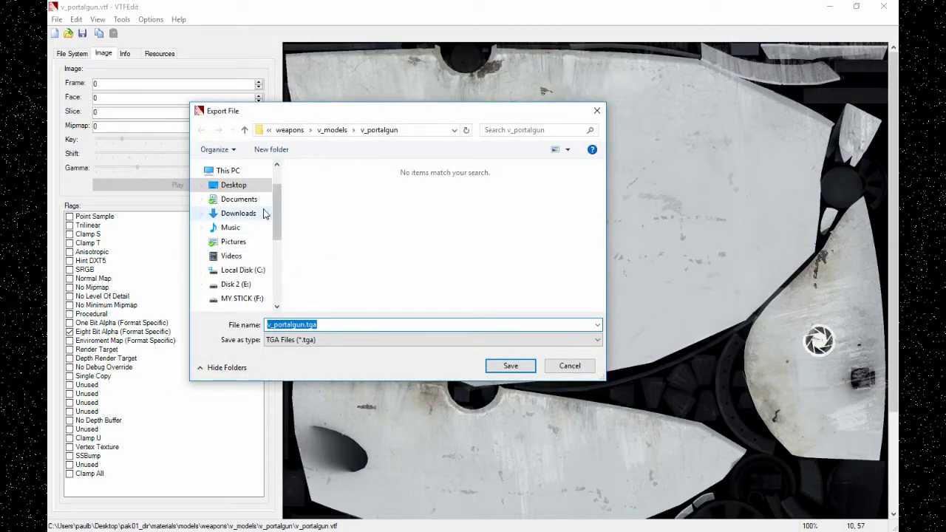
click(243, 270)
double_click(327, 196)
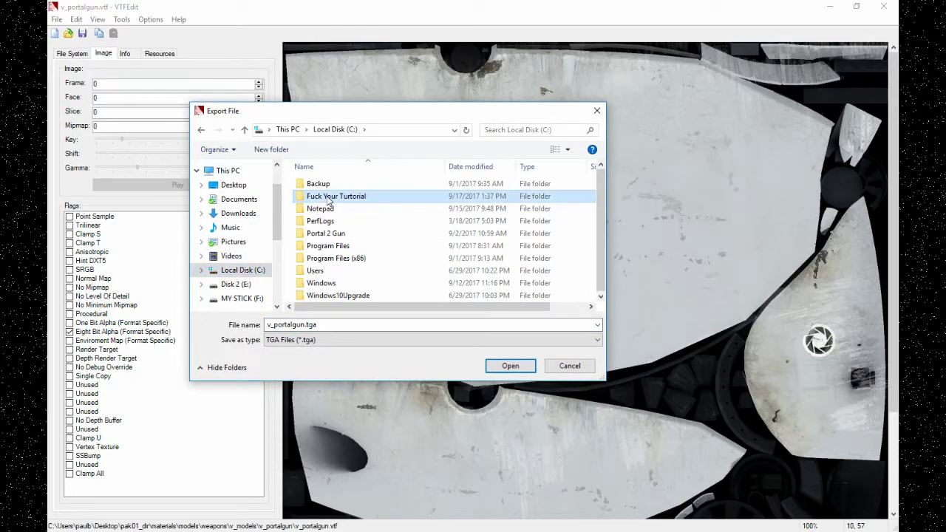
click(332, 340)
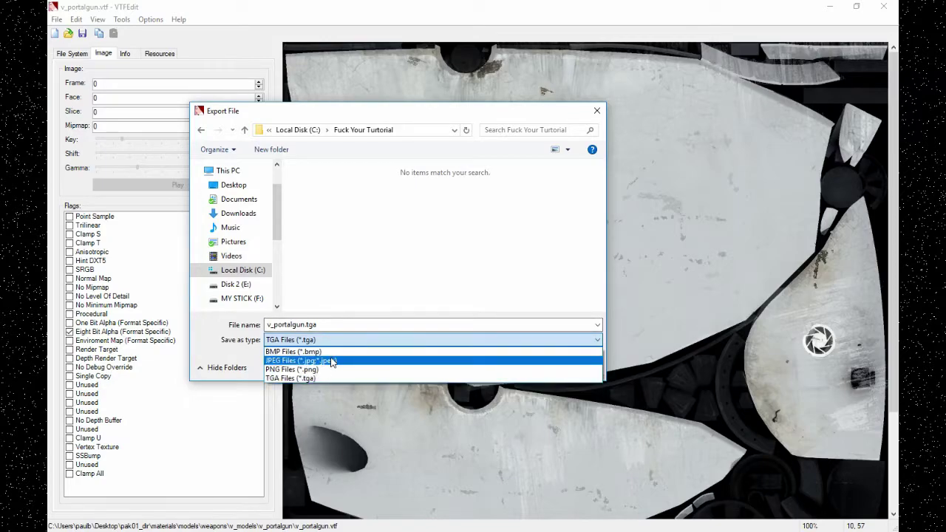
click(332, 361)
click(507, 367)
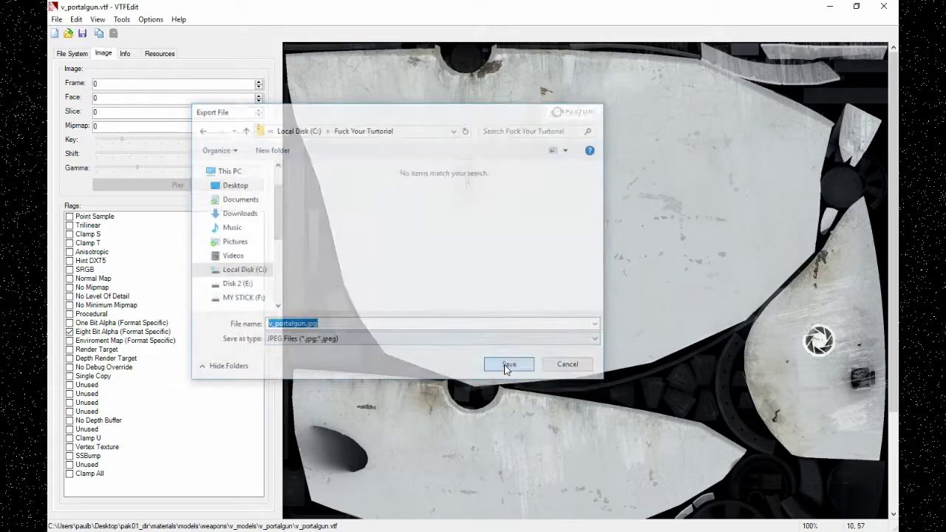
- Open the exported v_portalgun.jpg in paint.net, and clear the v_portalgun folder window from the desktop
key(alt+Tab)
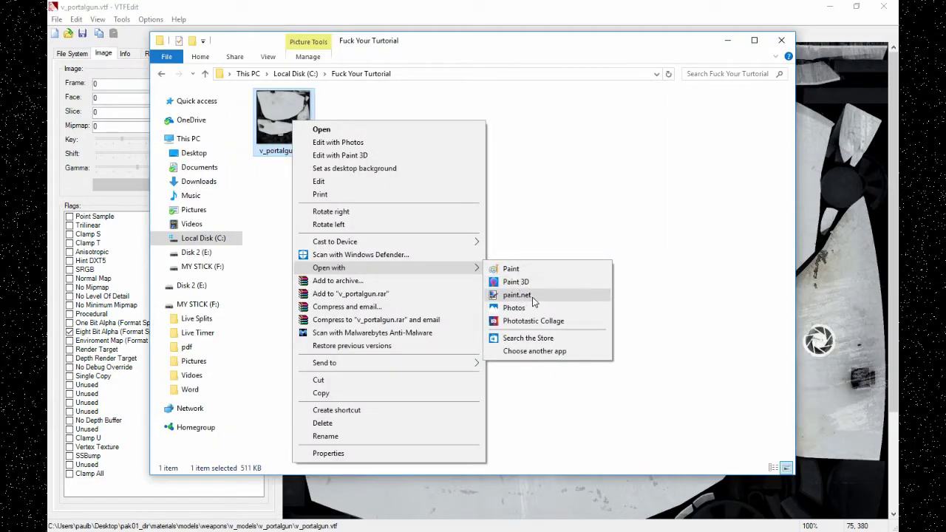
click(536, 298)
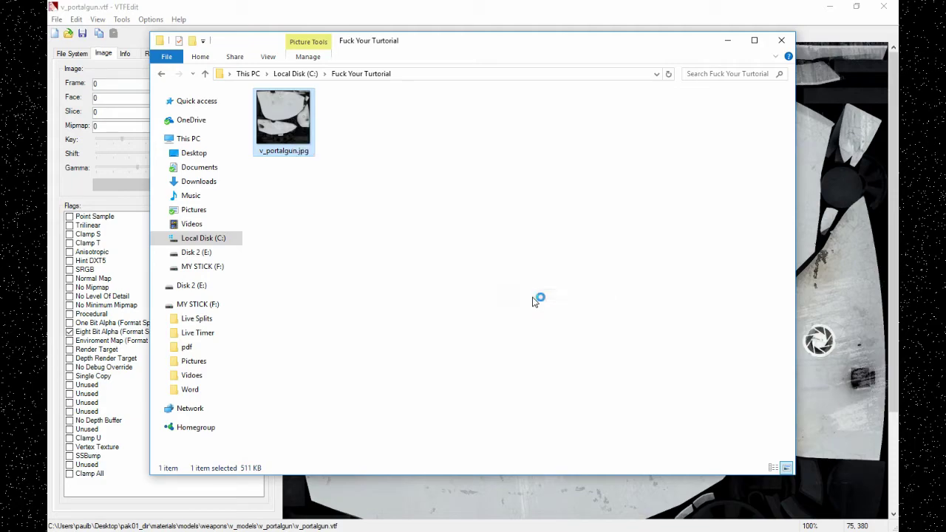
key(ctrl+v)
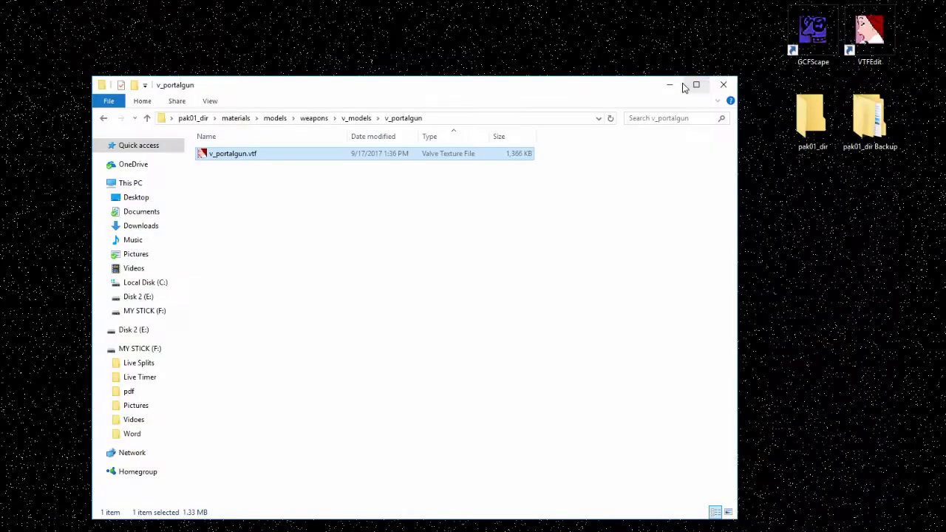
click(690, 84)
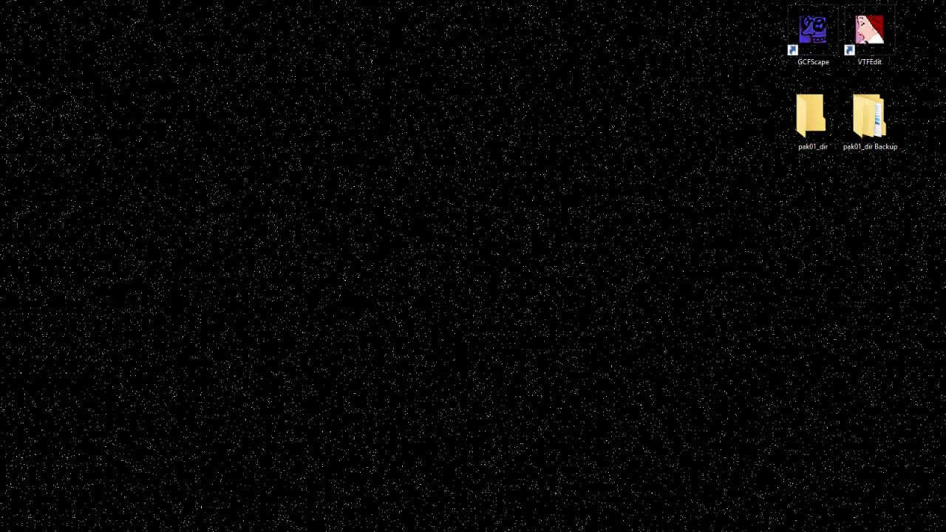
- Import the edited portal gun image into VTFEdit and save it over v_portalgun.vtf in pak01_dir\materials\models\weapons\v_models\v_portalgun on the desktop
key(alt+Tab)
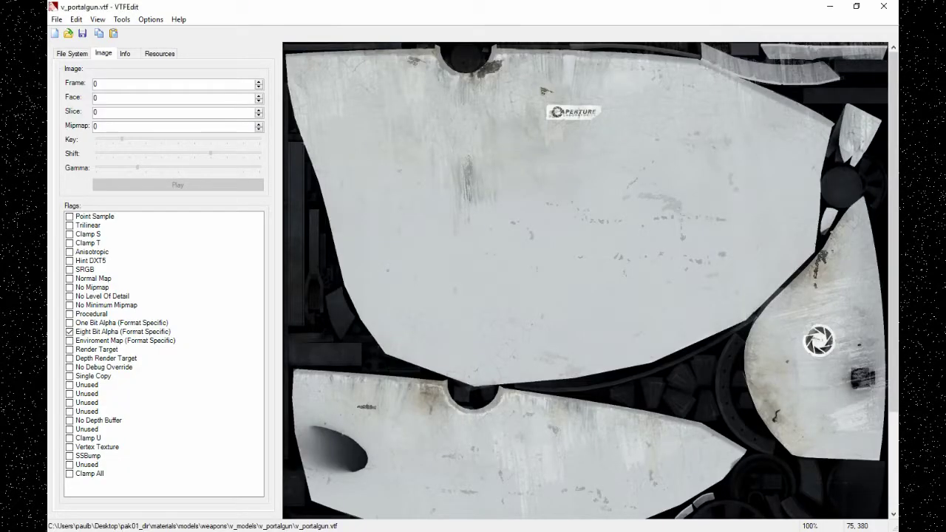
click(58, 19)
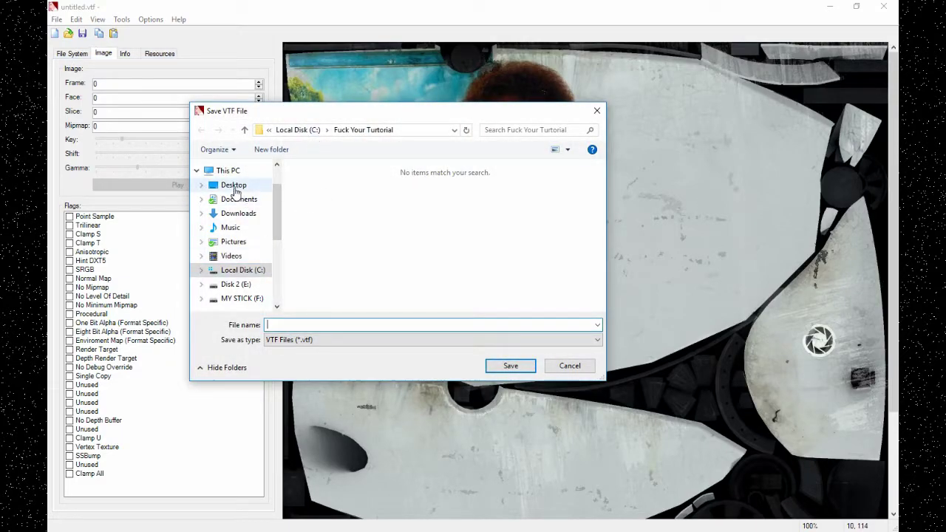
click(233, 185)
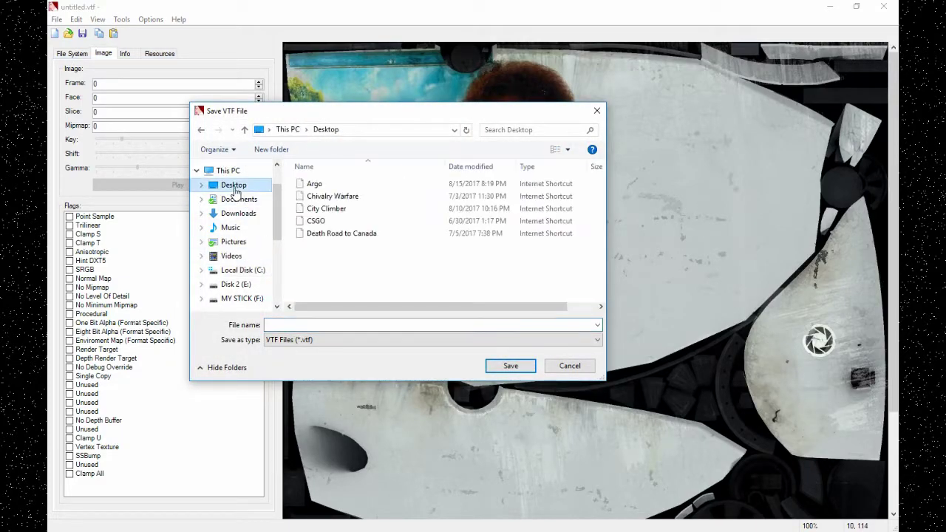
double_click(349, 186)
click(350, 187)
double_click(351, 188)
double_click(350, 188)
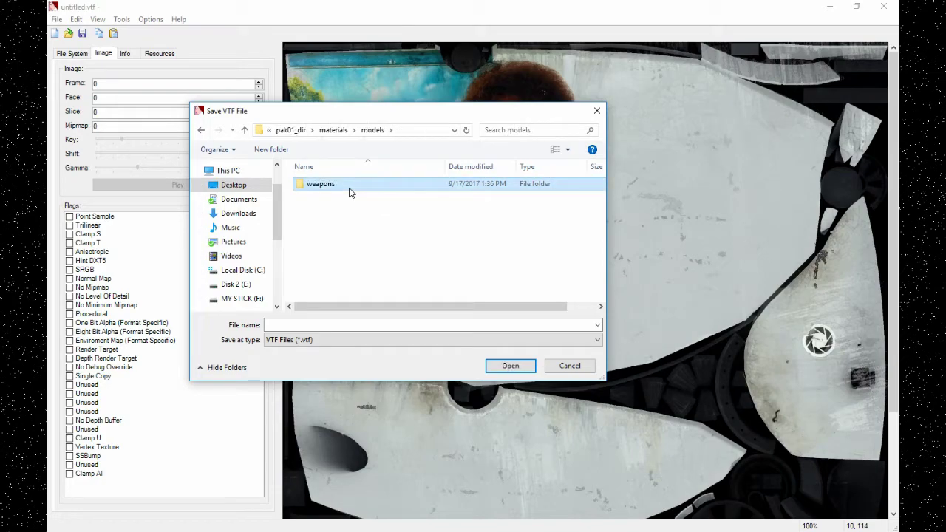
double_click(350, 188)
double_click(351, 187)
double_click(350, 188)
click(347, 188)
click(520, 363)
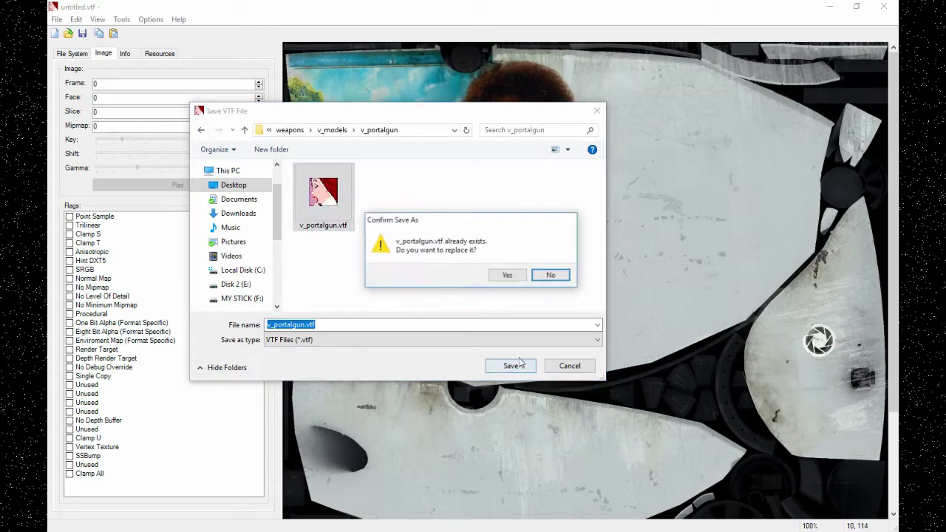
click(507, 275)
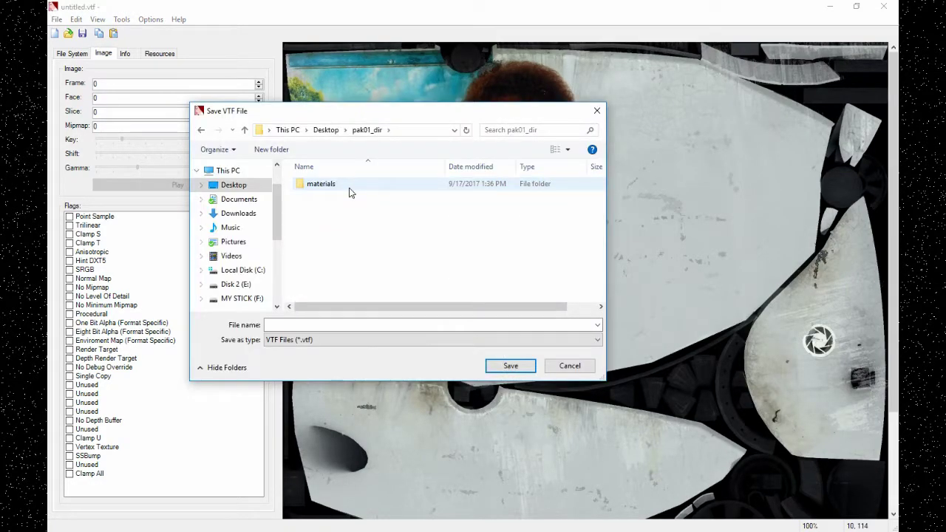
- Browse the VTF save dialog from pak01_dir through materials, models and weapons into v_models
double_click(350, 190)
double_click(350, 190)
double_click(350, 190)
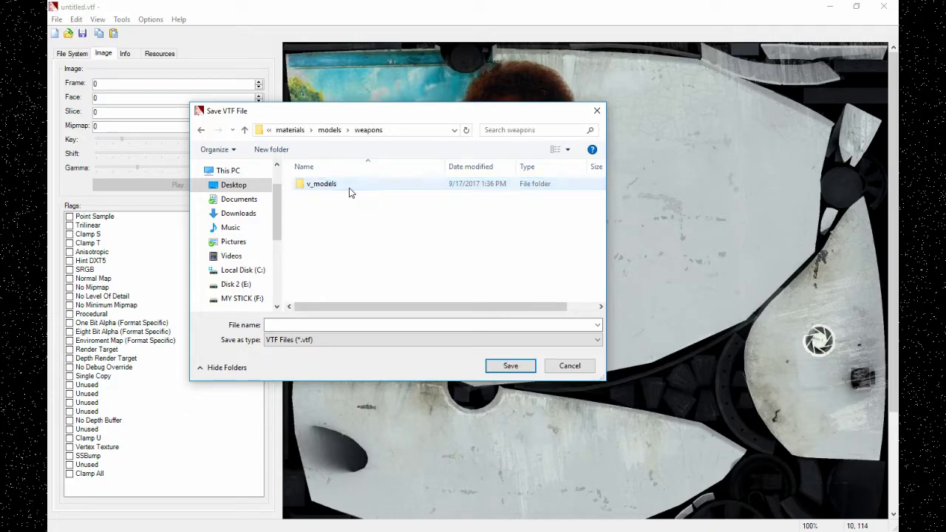
double_click(350, 190)
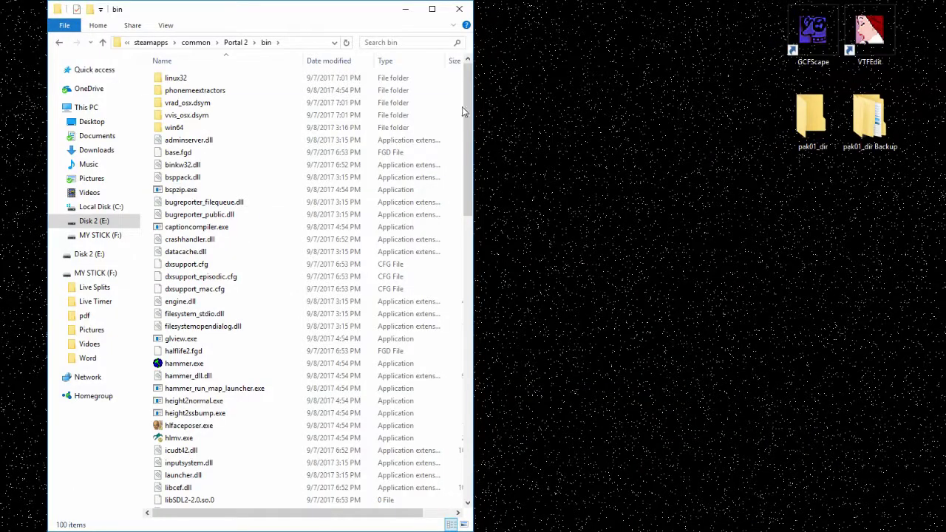
- Pack the desktop's pak01_dir folder into a VPK file with vpk.exe from the Portal 2\bin folder
drag(462, 106, 479, 427)
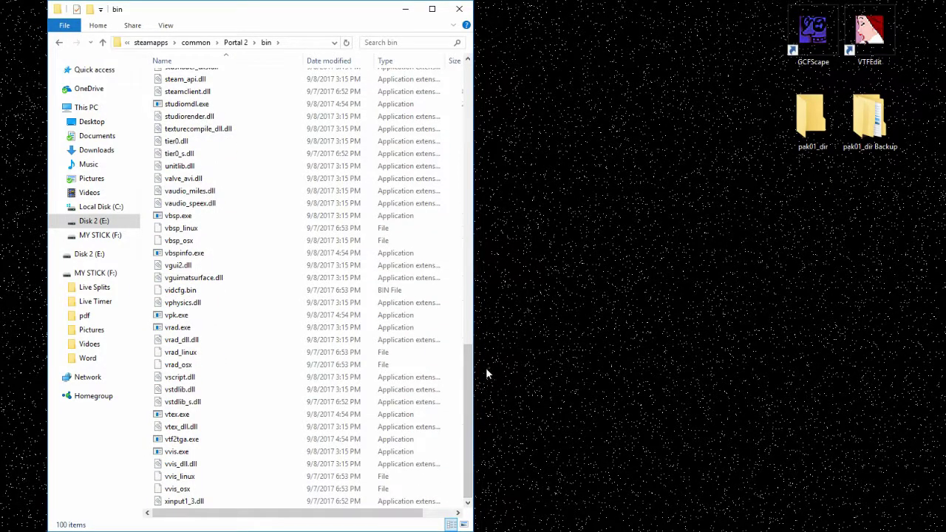
click(214, 316)
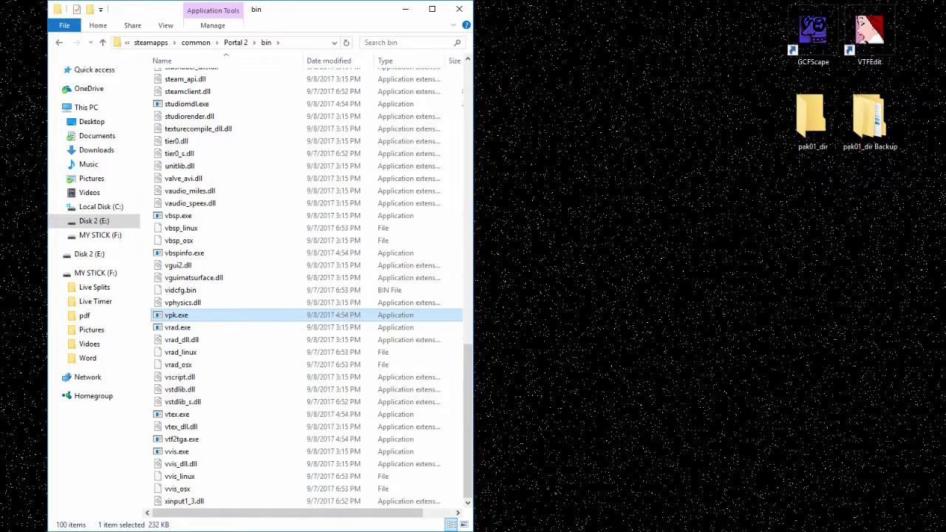
drag(810, 118, 180, 318)
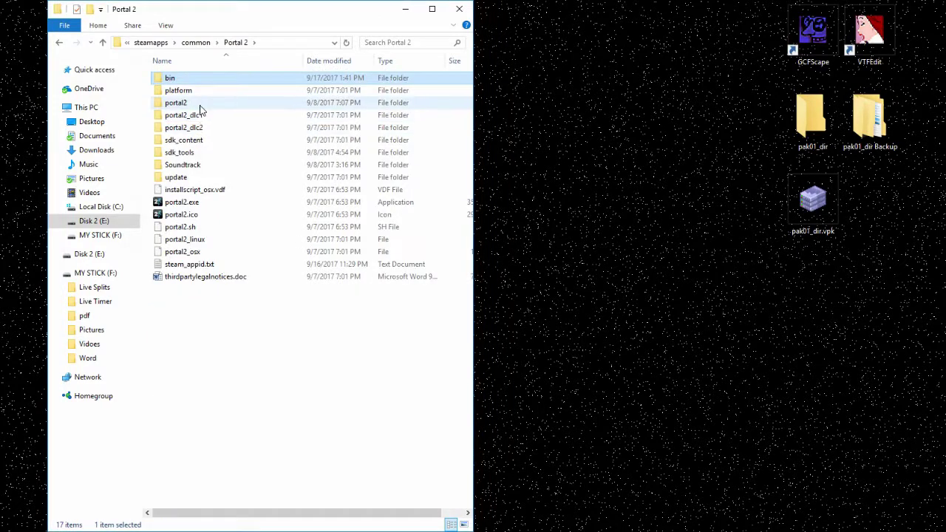
- Open the bin folder in the Portal 2 directory and transfer pak01_dir.vpk from the desktop into it
click(200, 107)
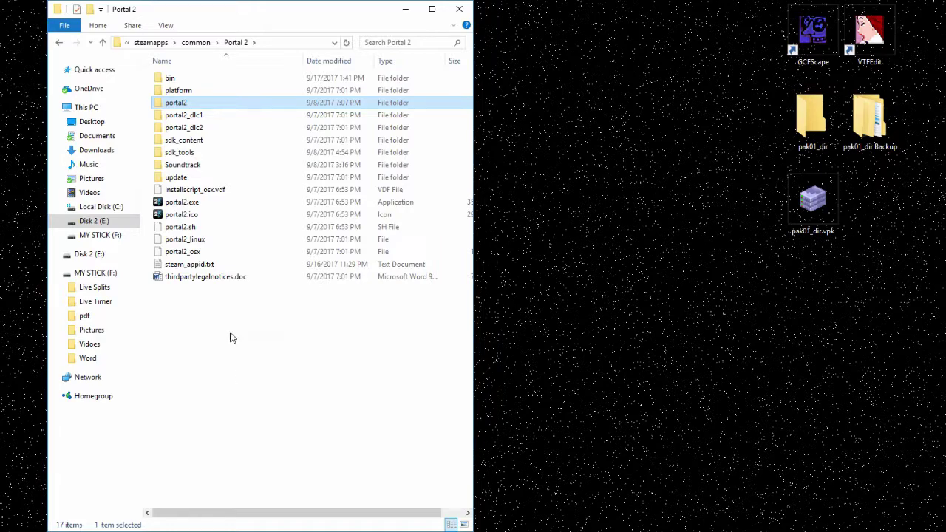
double_click(199, 80)
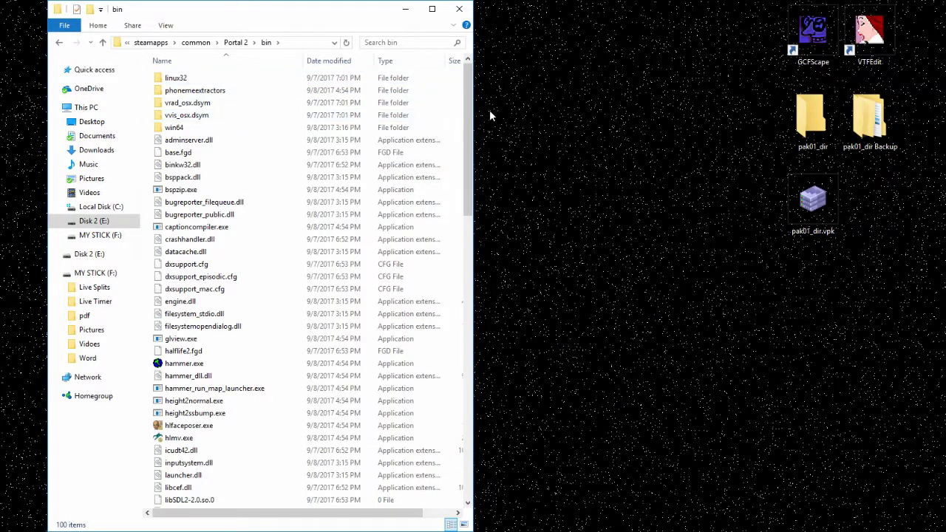
drag(813, 198, 441, 161)
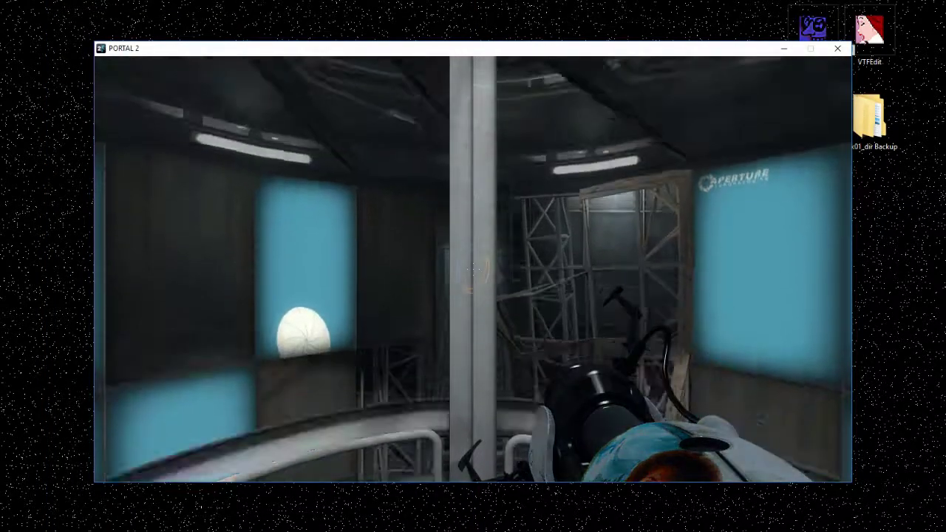
key(w)
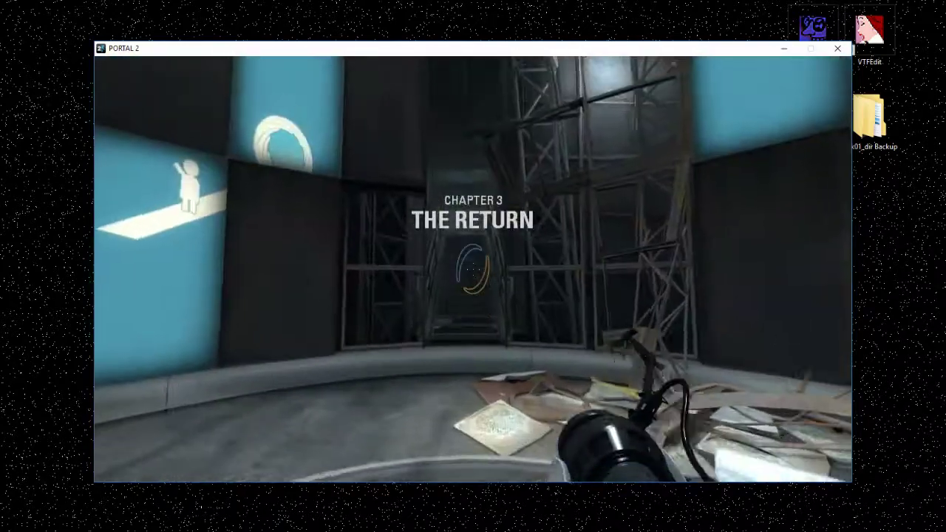
key(w)
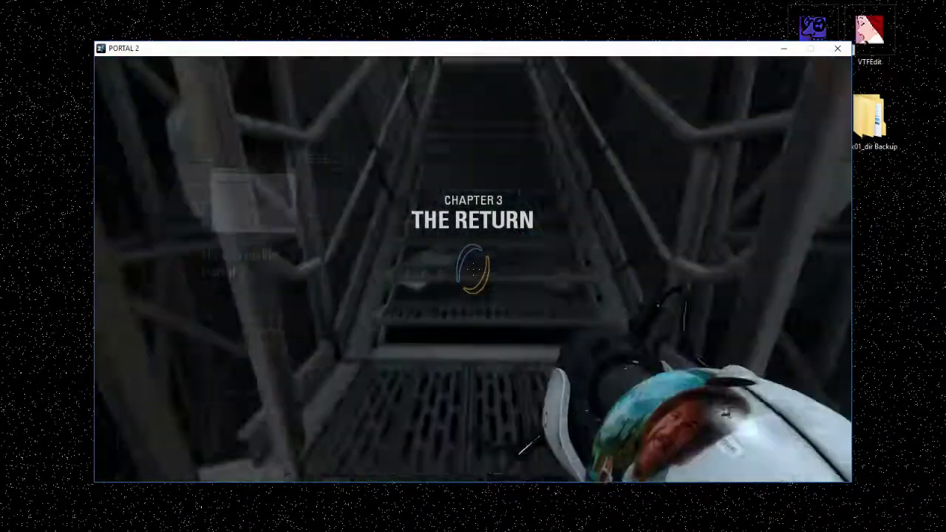